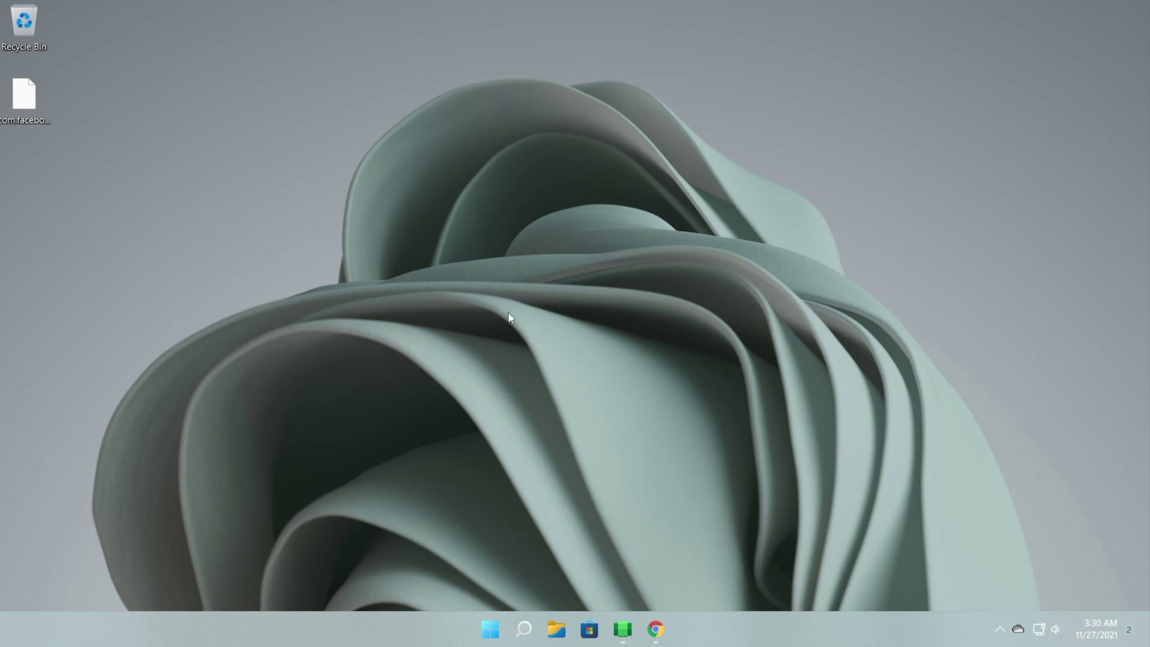
- Scroll down through the Tech Based article's requirements and setup steps
click(623, 629)
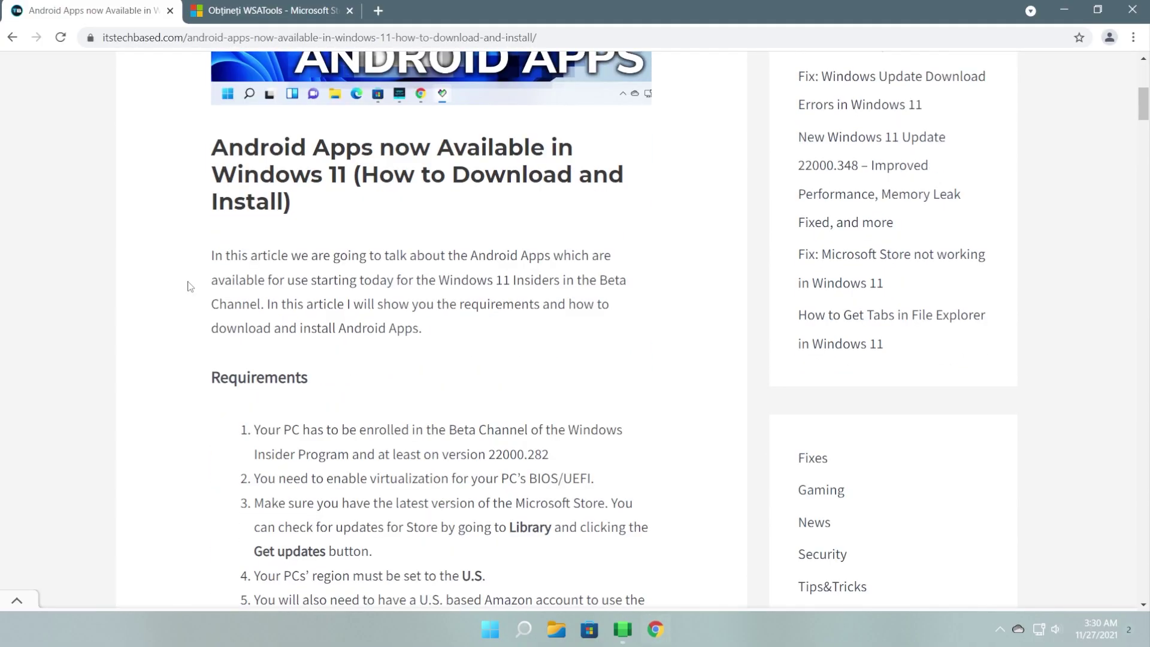
scroll(168, 228, down, 6)
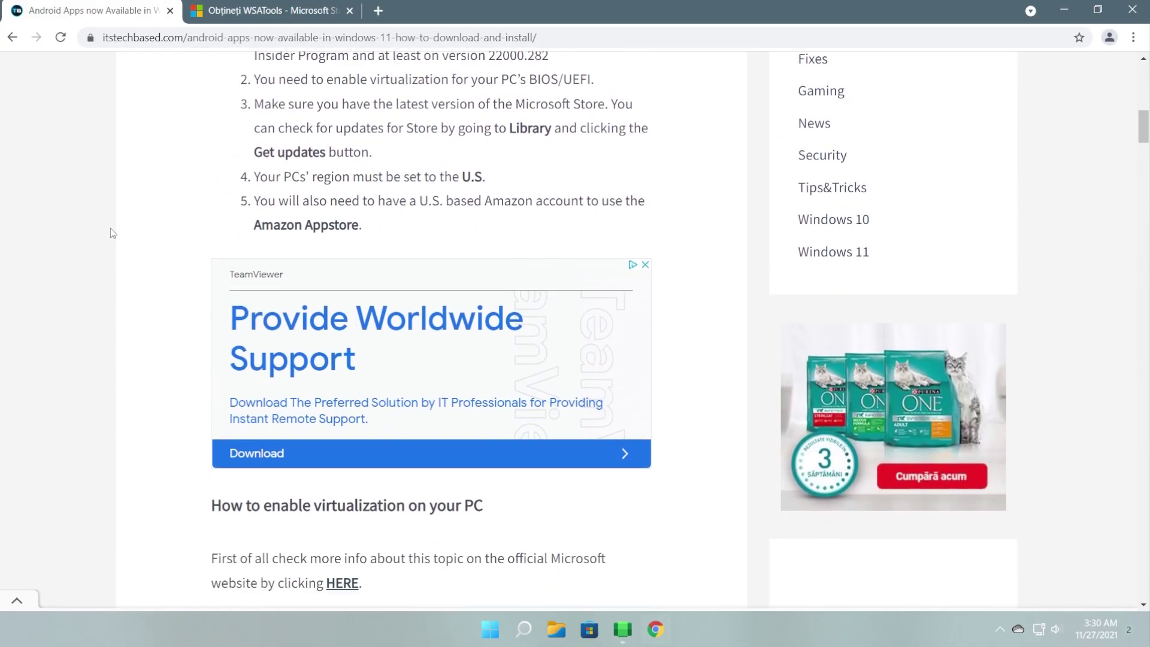
scroll(164, 249, down, 18)
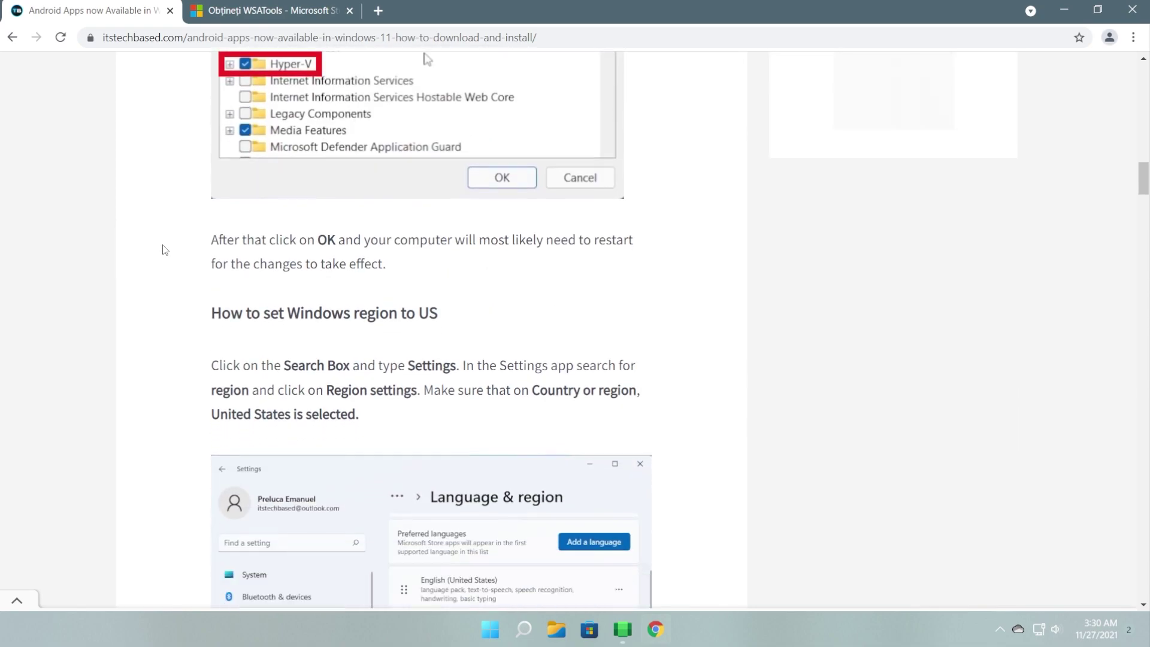
scroll(164, 249, down, 7)
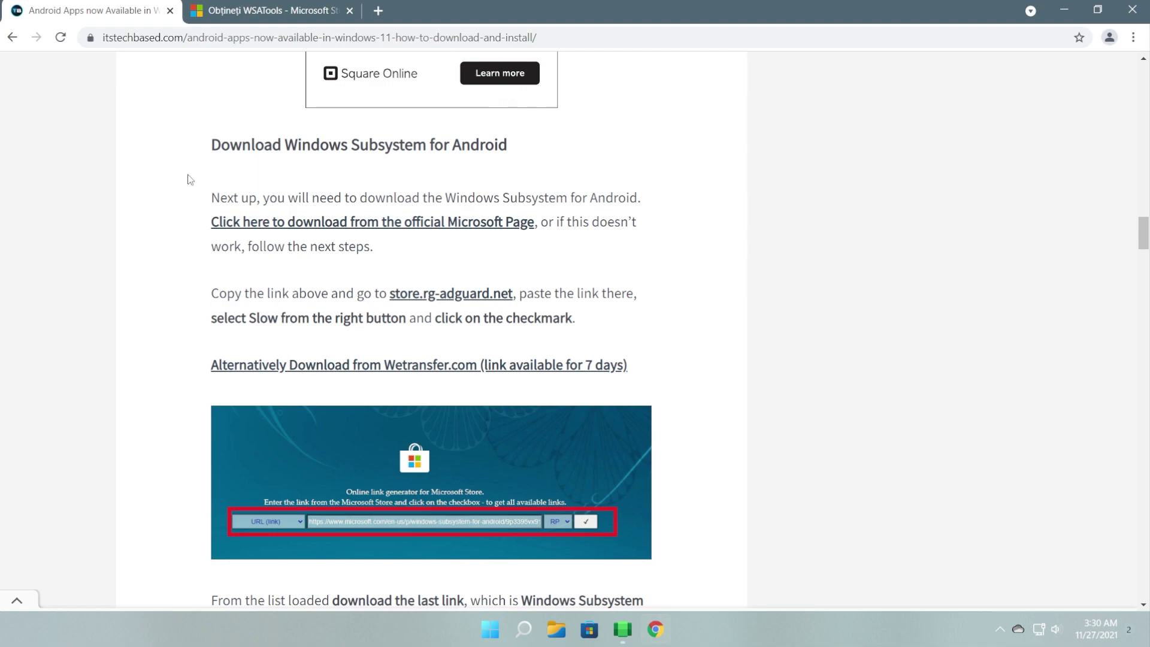
- Return to the top of the article and minimize Chrome
scroll(190, 311, up, 12)
scroll(190, 323, up, 12)
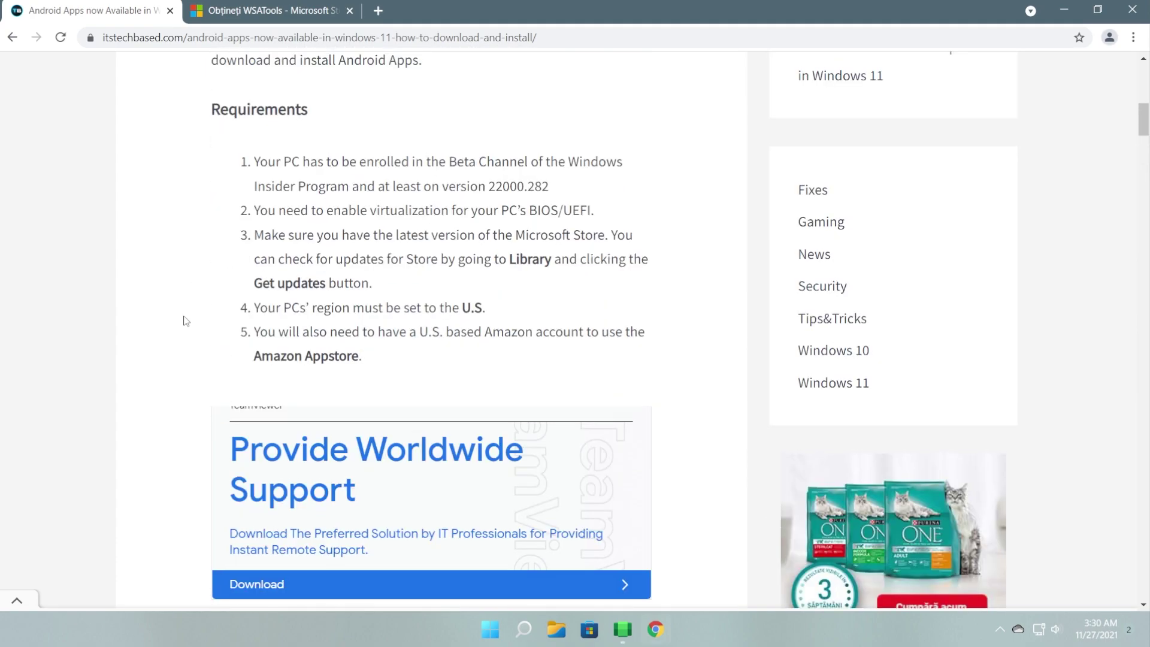
scroll(192, 322, up, 8)
click(1064, 9)
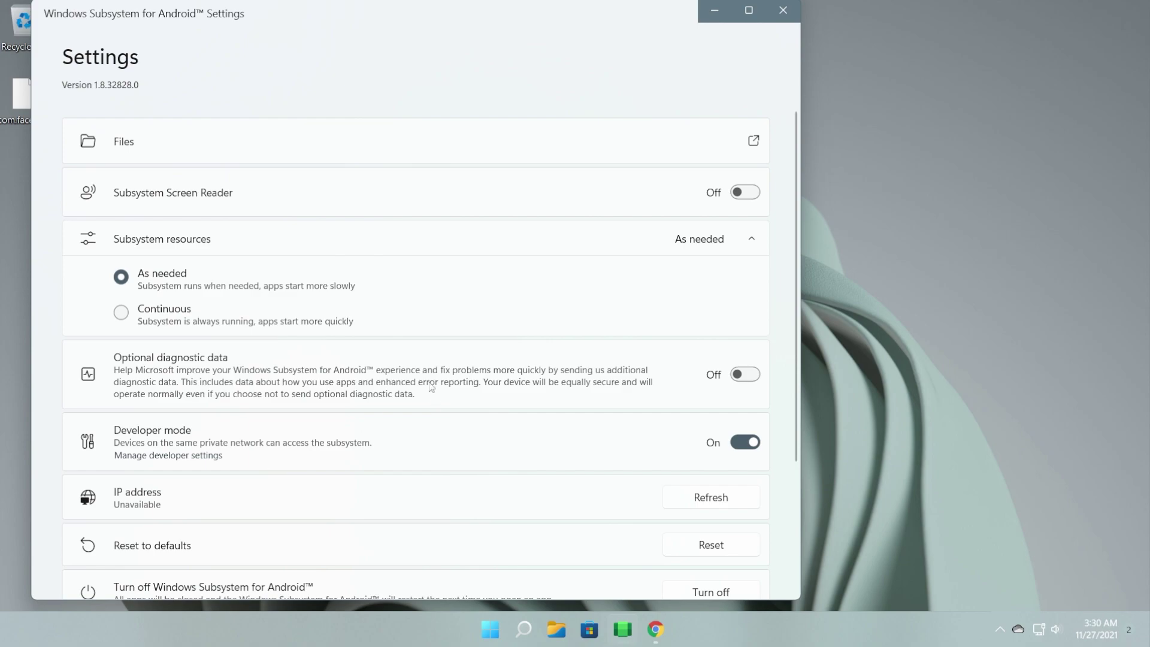
- Minimize the WSA Settings window, leaving Developer mode On
click(715, 11)
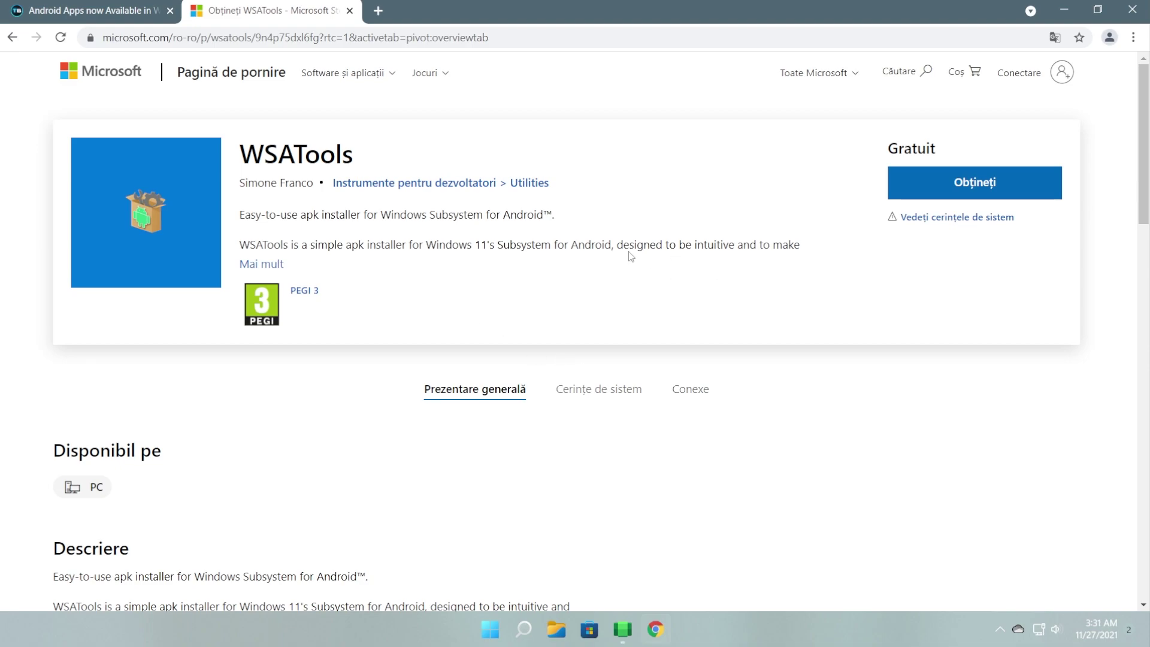
- Read the full WSATools description, close it, and reload the Store page in English (en-au)
drag(618, 246, 807, 251)
drag(441, 298, 670, 303)
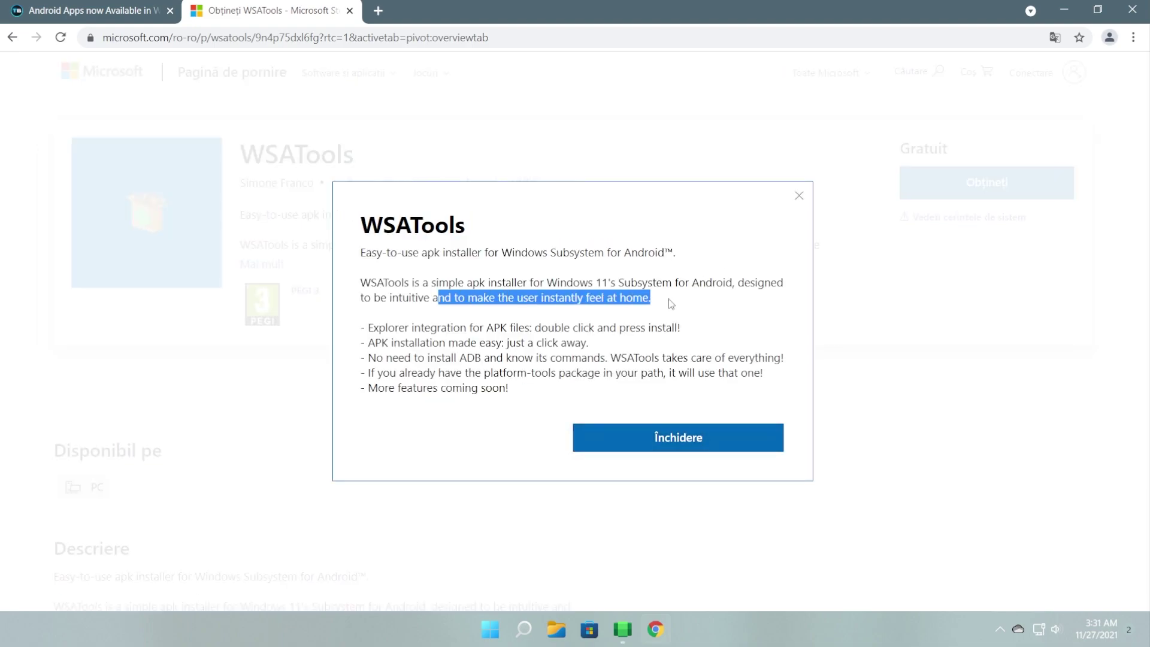
click(671, 303)
click(800, 195)
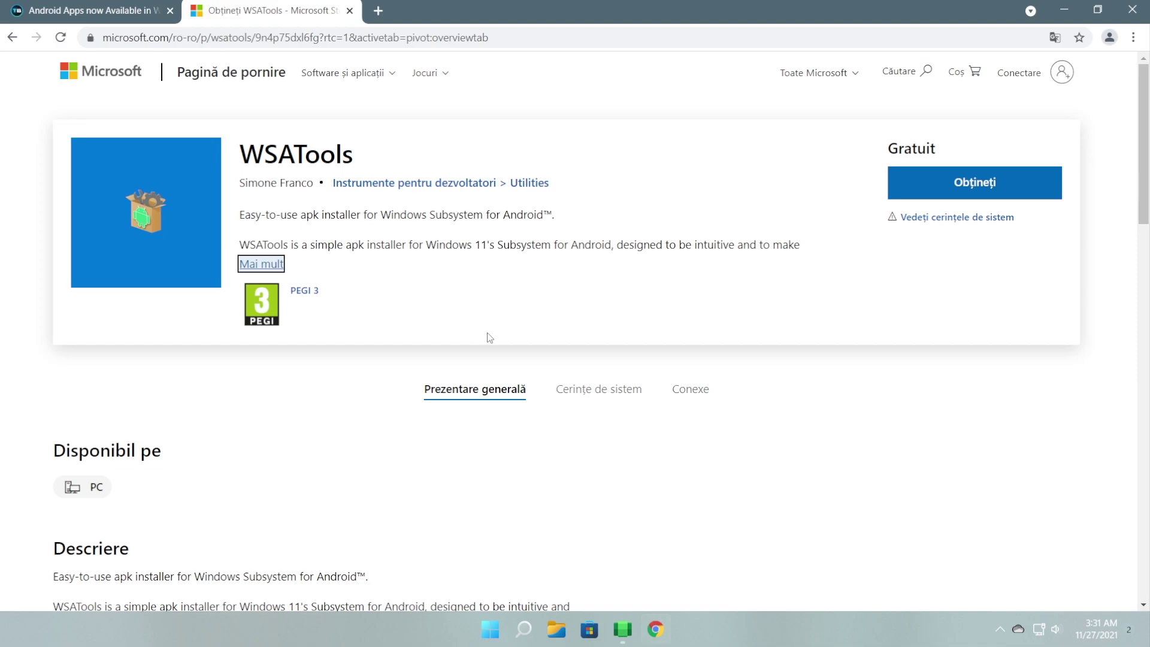
click(477, 282)
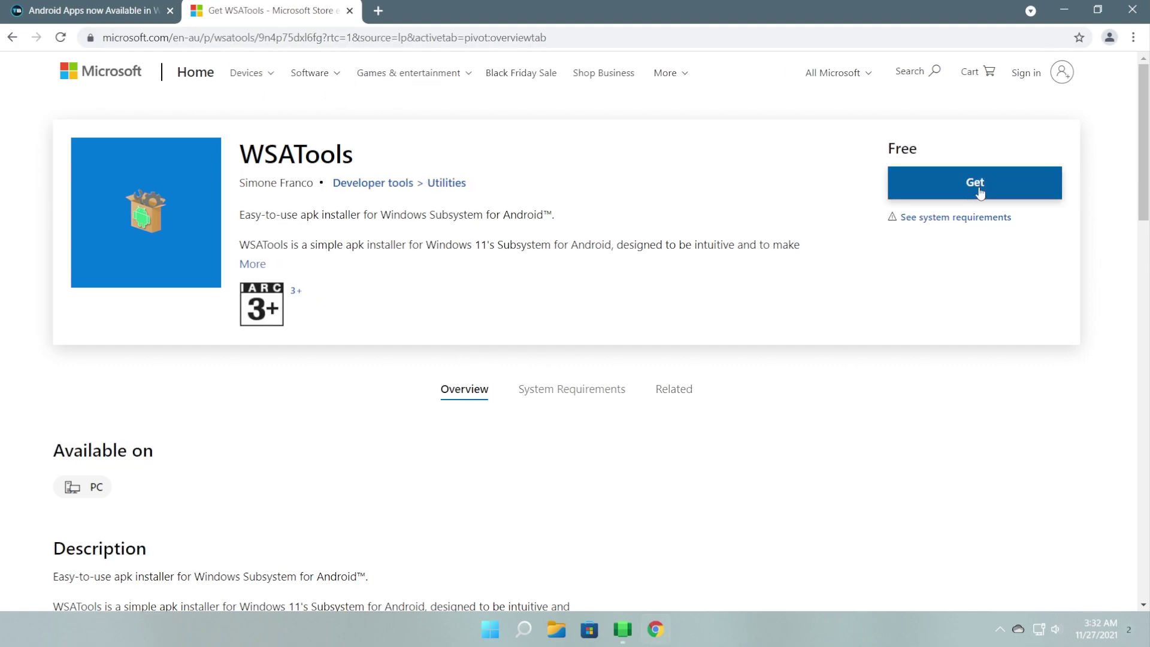
- Get WSATools through the Microsoft Store app and open it to its welcome screen
click(1042, 188)
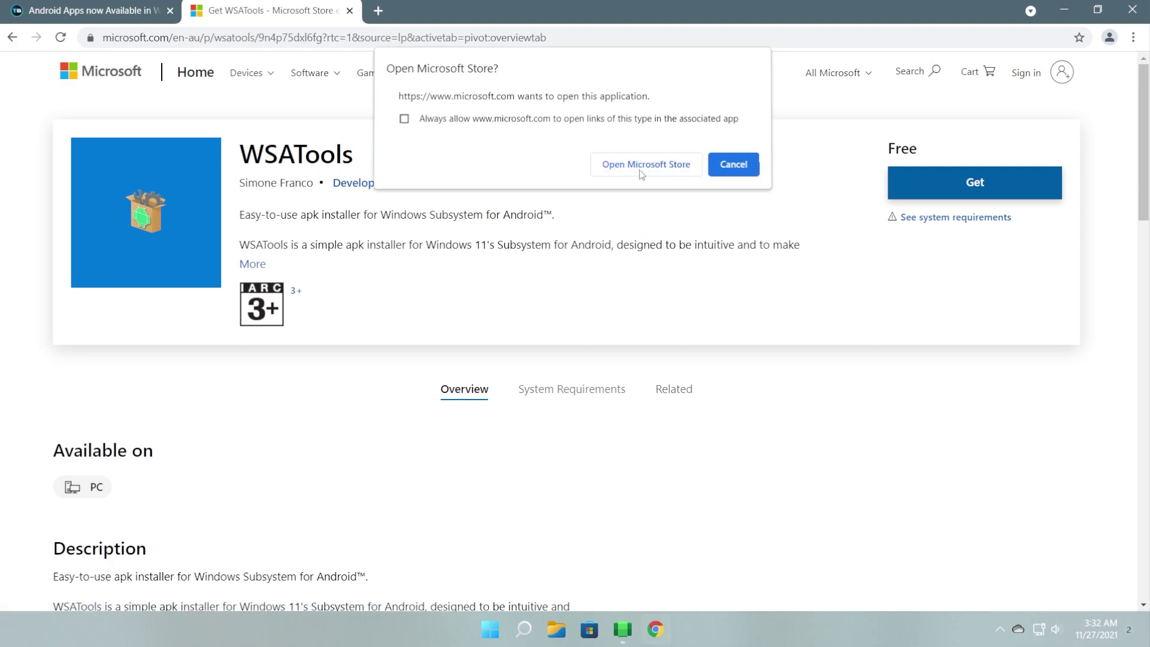
click(639, 170)
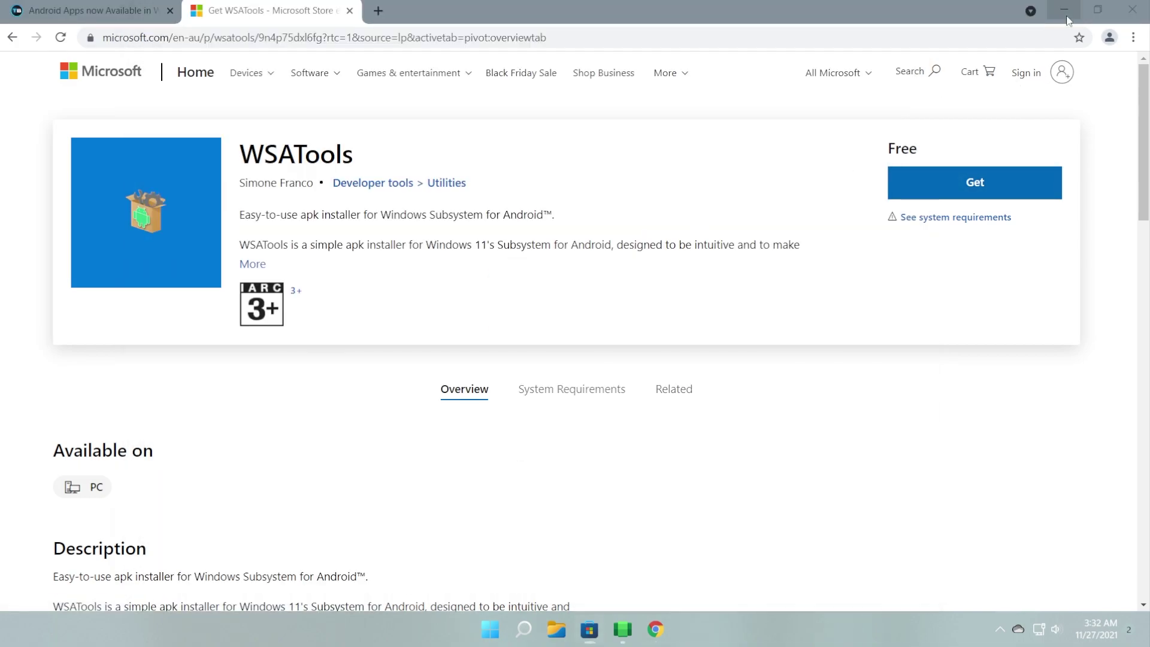
click(1064, 10)
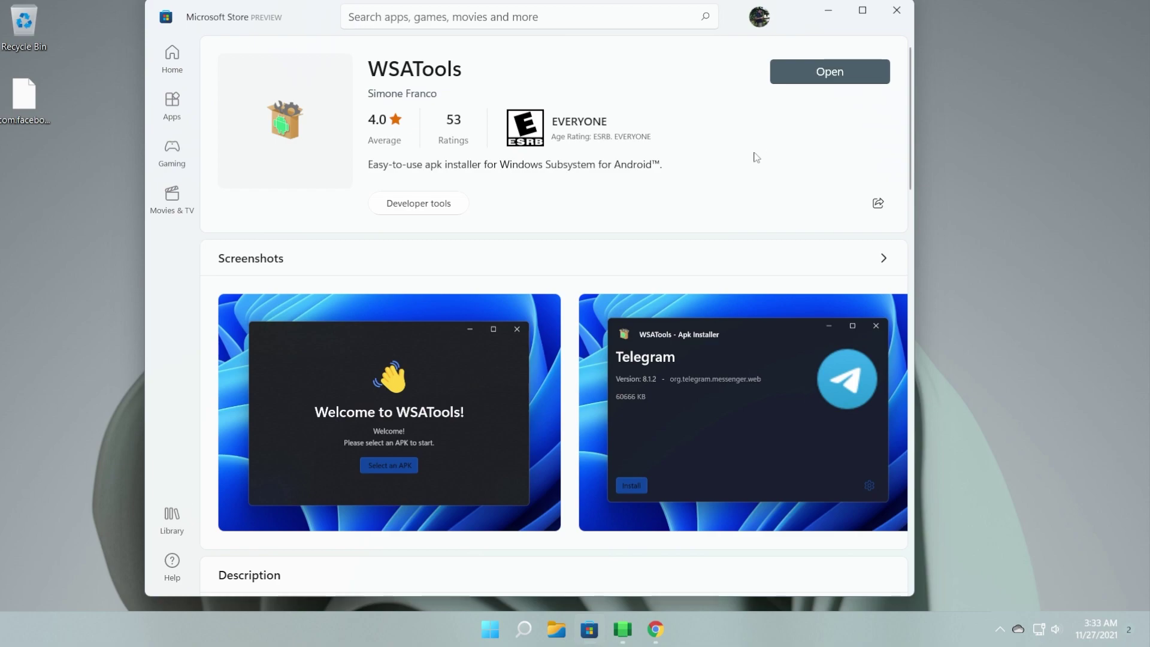
click(834, 77)
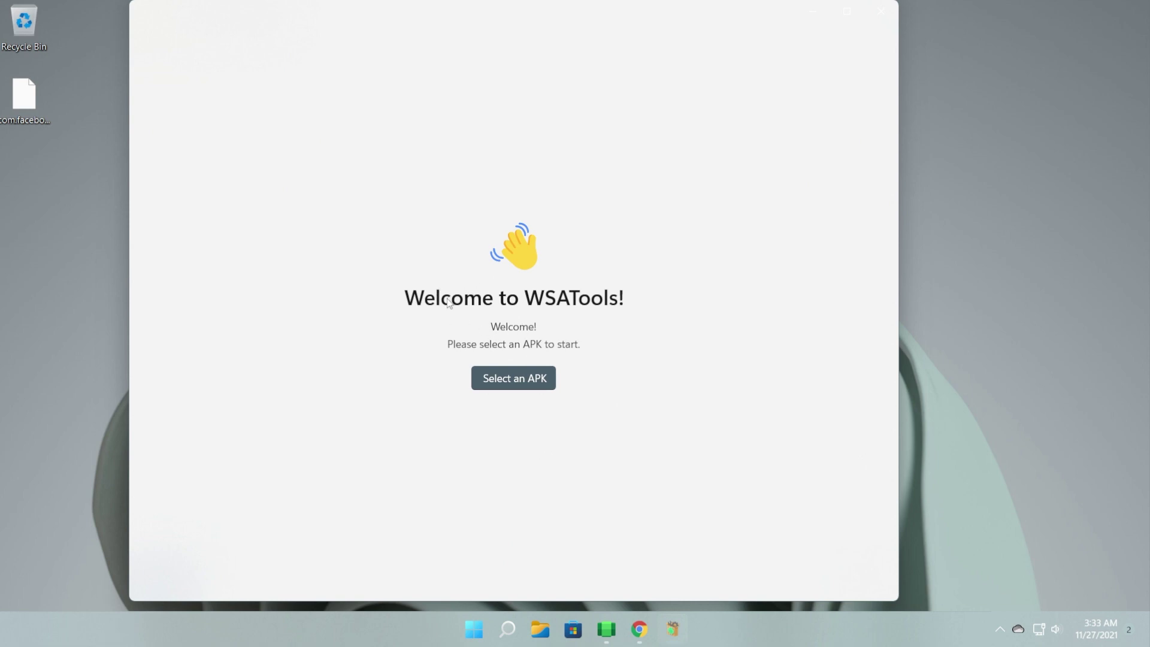
- Download the missing ADB and install it into the Desktop's WSA folder
click(516, 382)
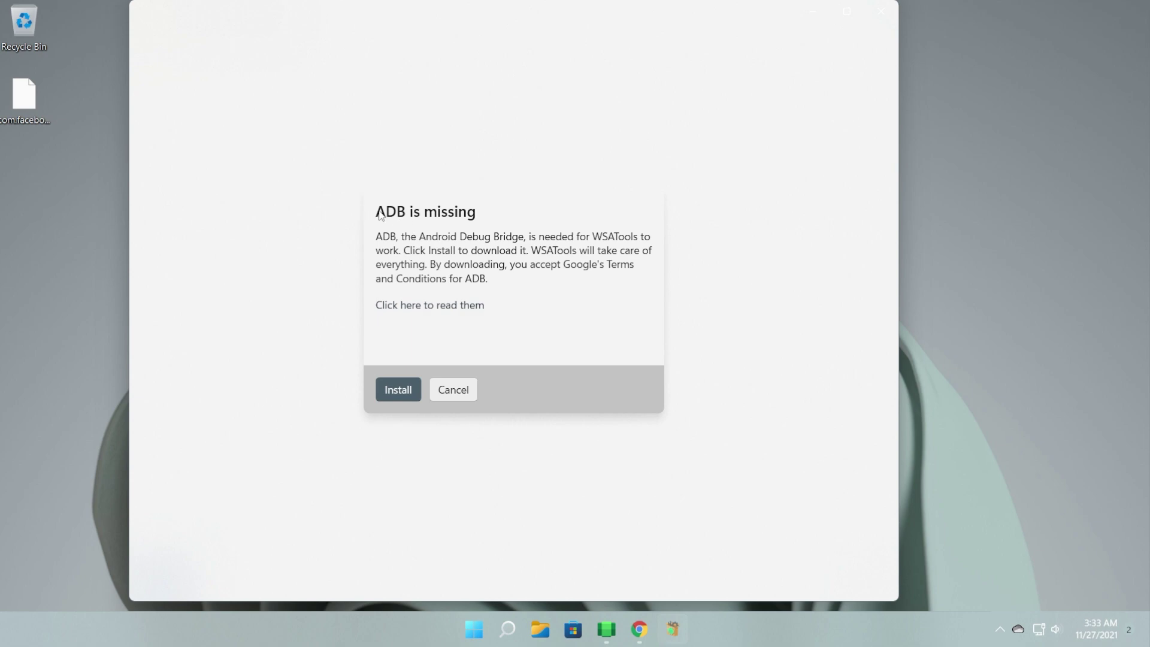
click(402, 391)
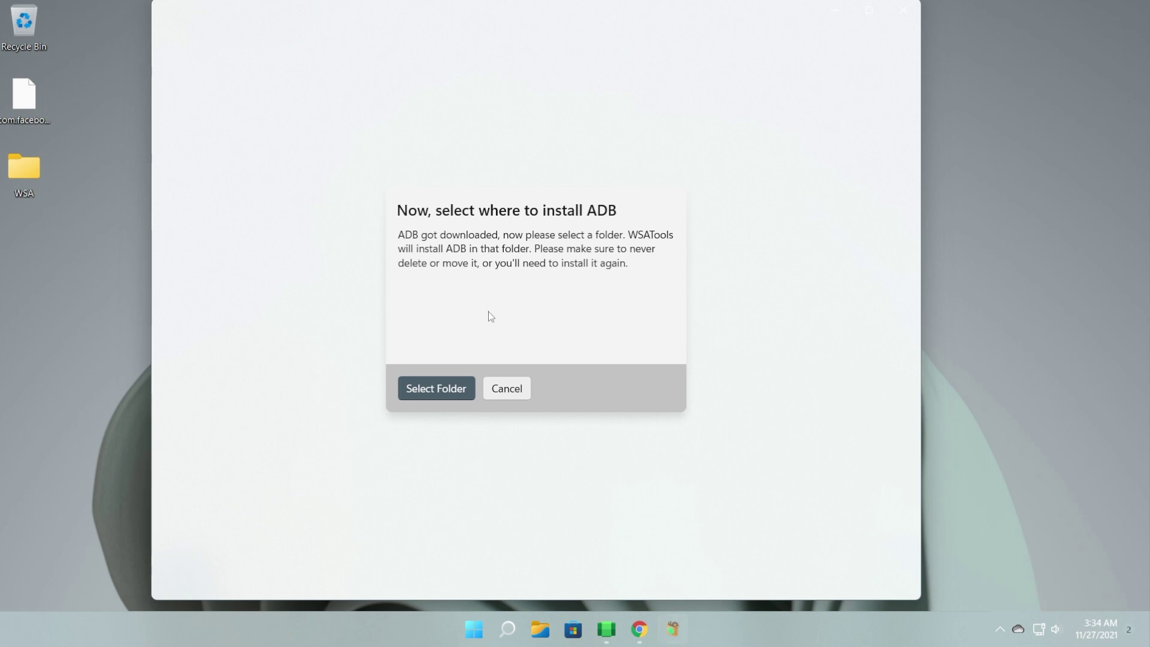
click(449, 388)
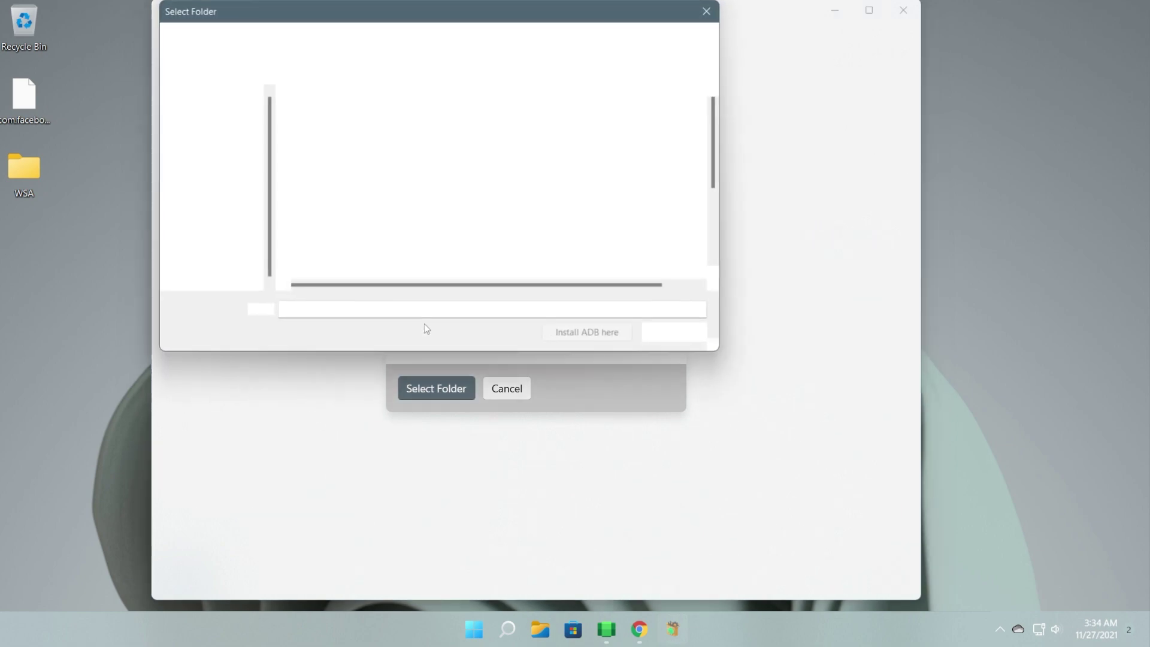
click(213, 119)
click(353, 171)
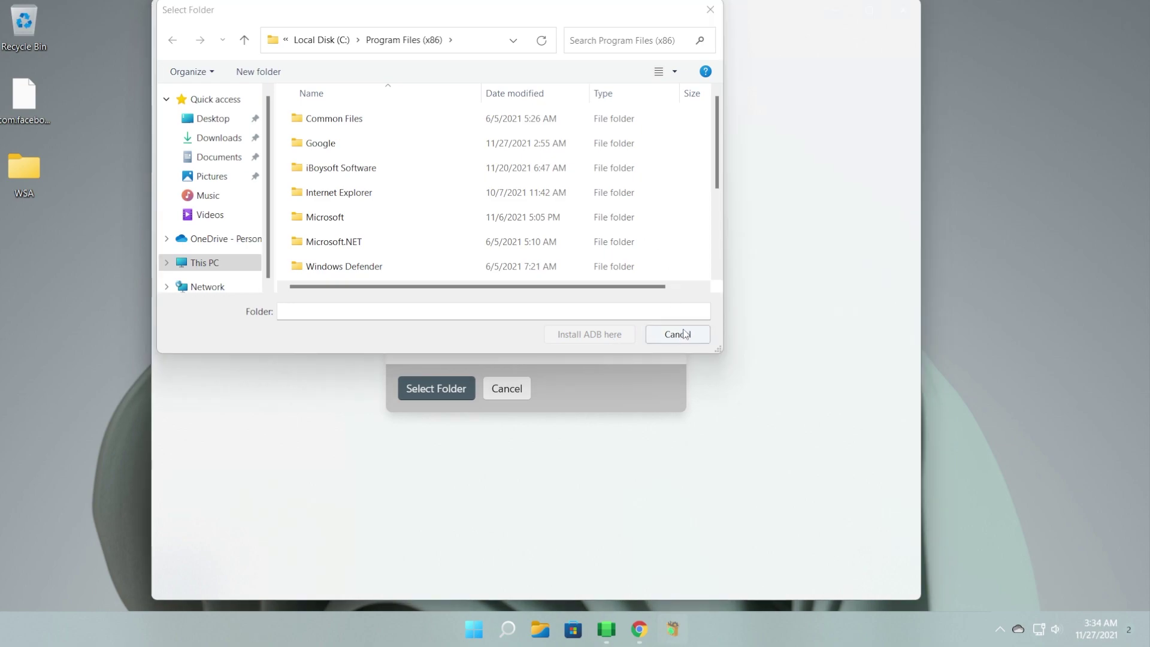
click(678, 333)
click(437, 388)
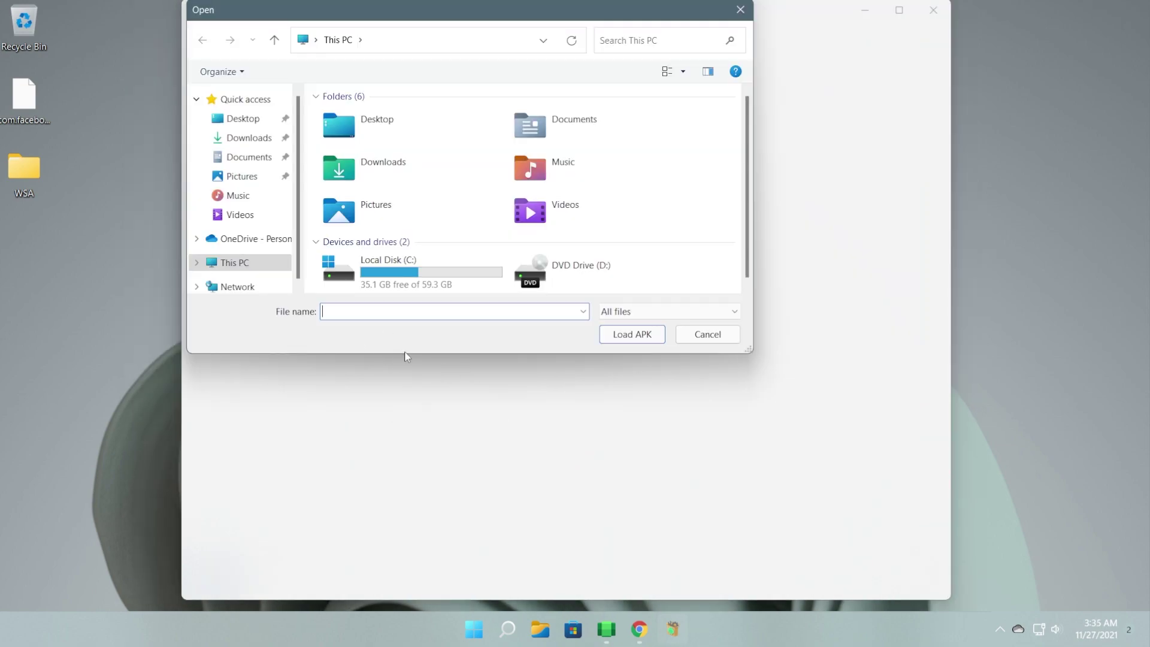
- Load the Instagram APK from the Desktop, showing version 215.0.0.0.276 (com.instagram.android)
click(246, 119)
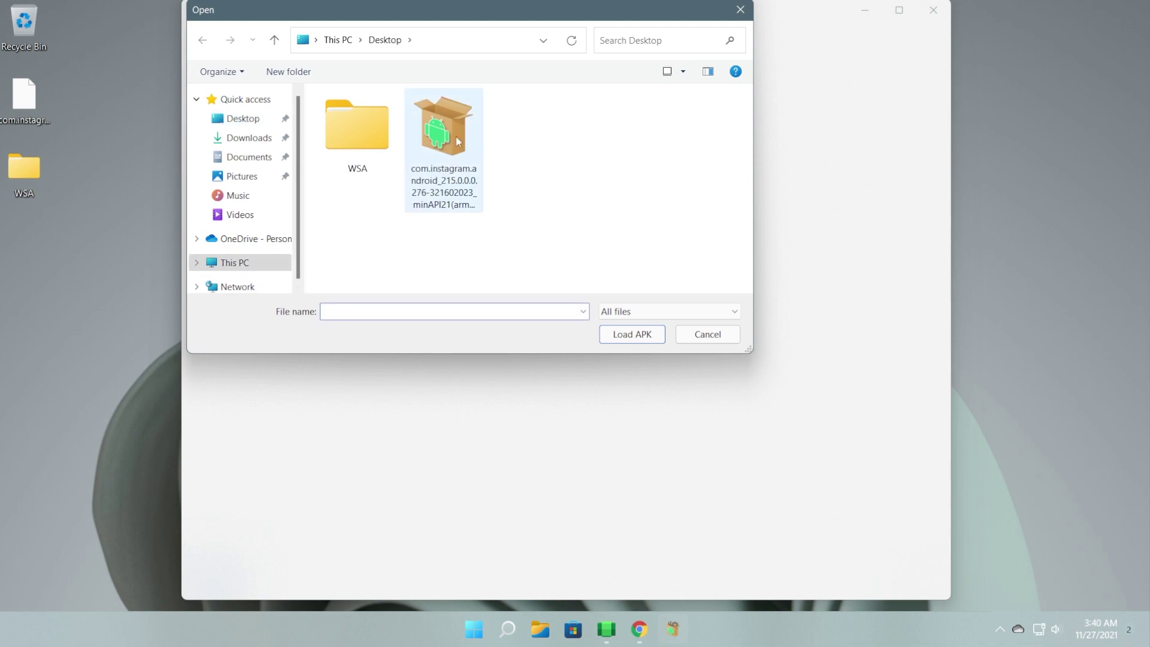
click(455, 137)
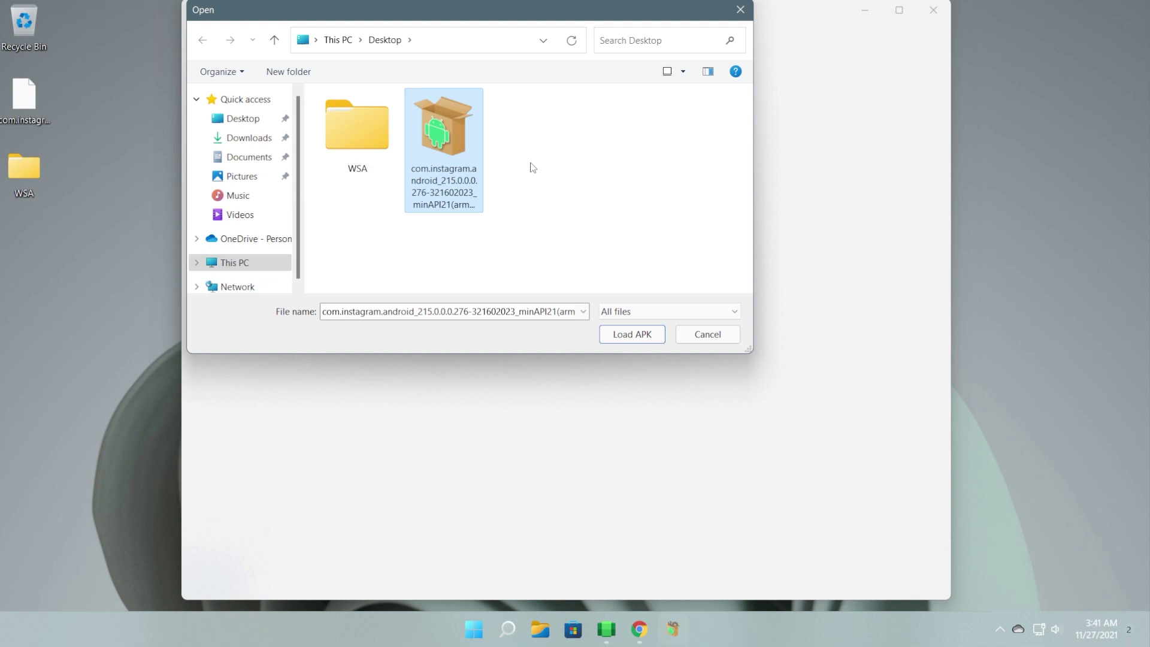
click(632, 334)
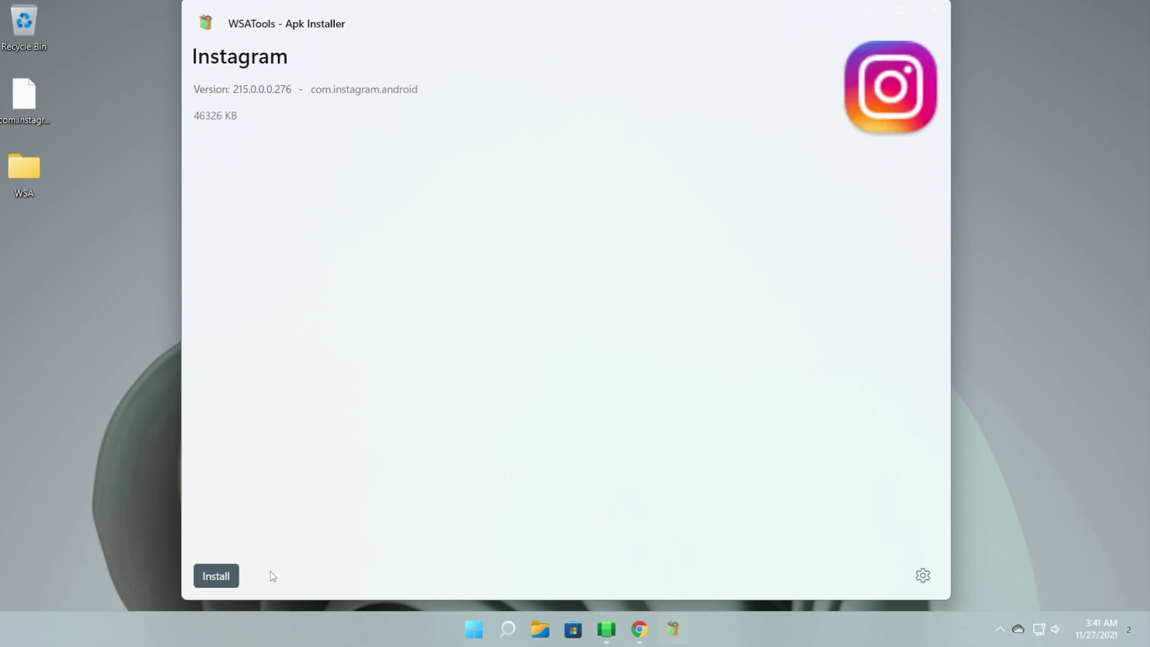
- Install the Instagram APK until 'Application installed successfully.' appears
click(215, 575)
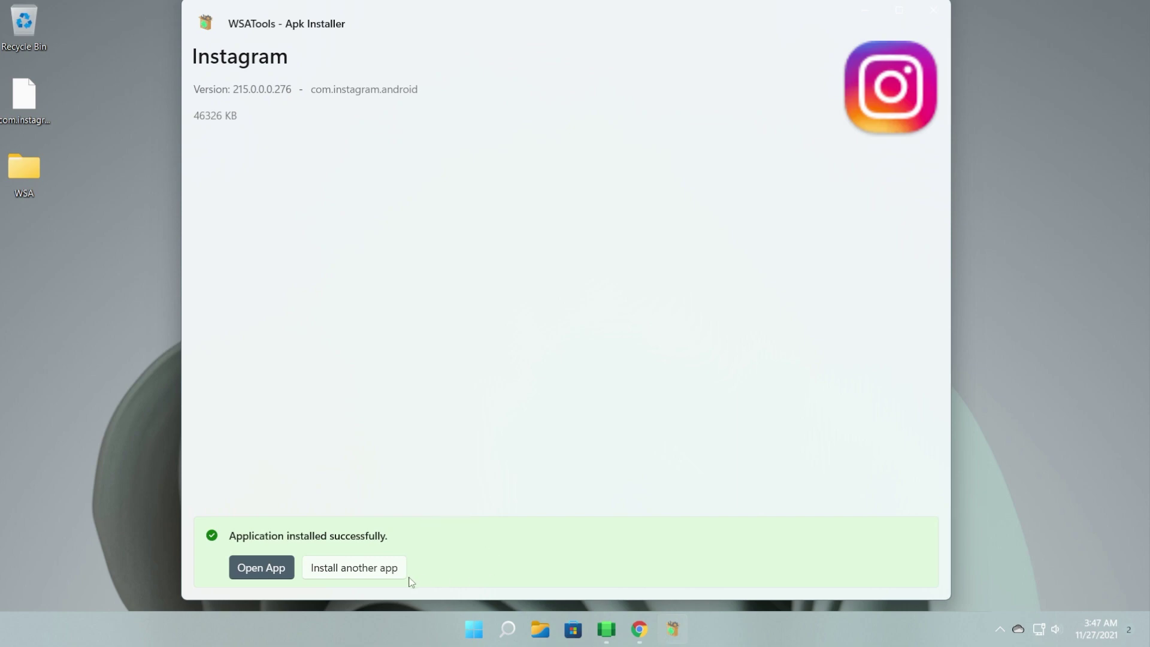
- Choose Install another app, then drag the Instagram window toward the left
click(345, 574)
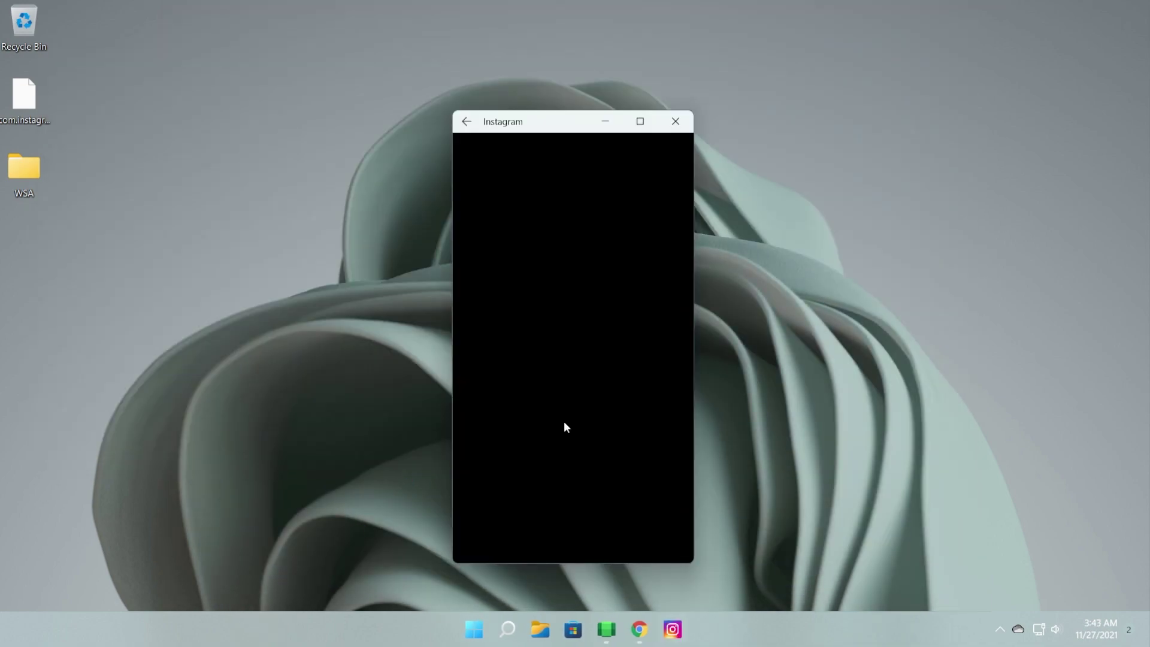
drag(554, 122, 284, 123)
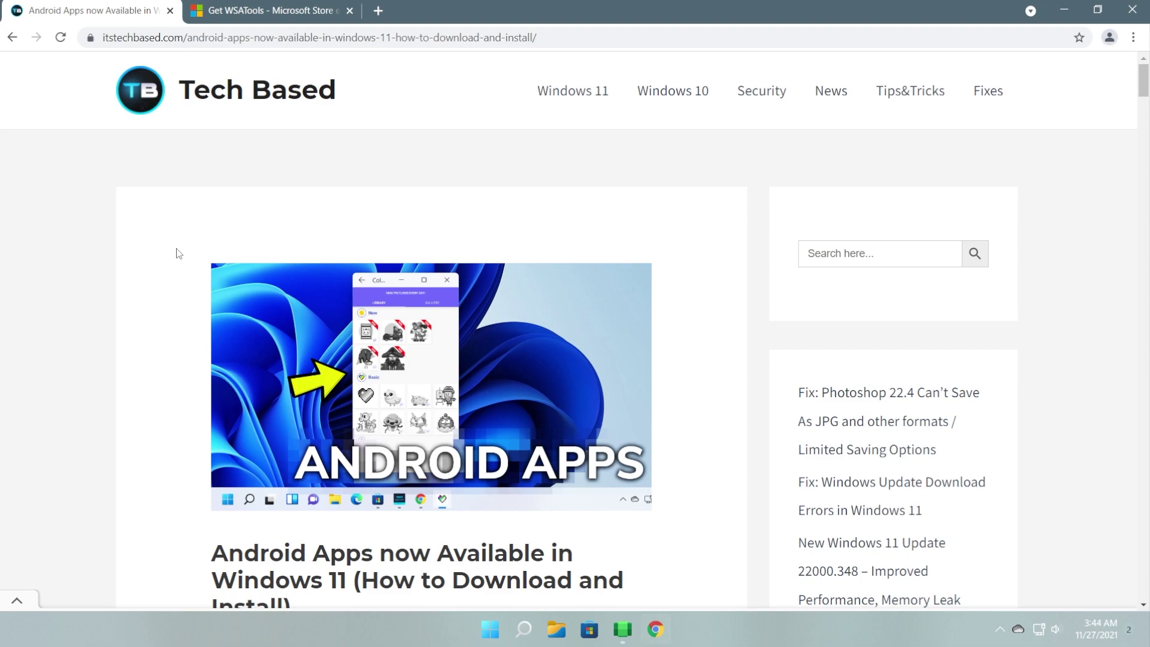
- Scroll the Tech Based article, then switch to the WSATools Store tab with Ctrl+Tab
scroll(269, 288, down, 5)
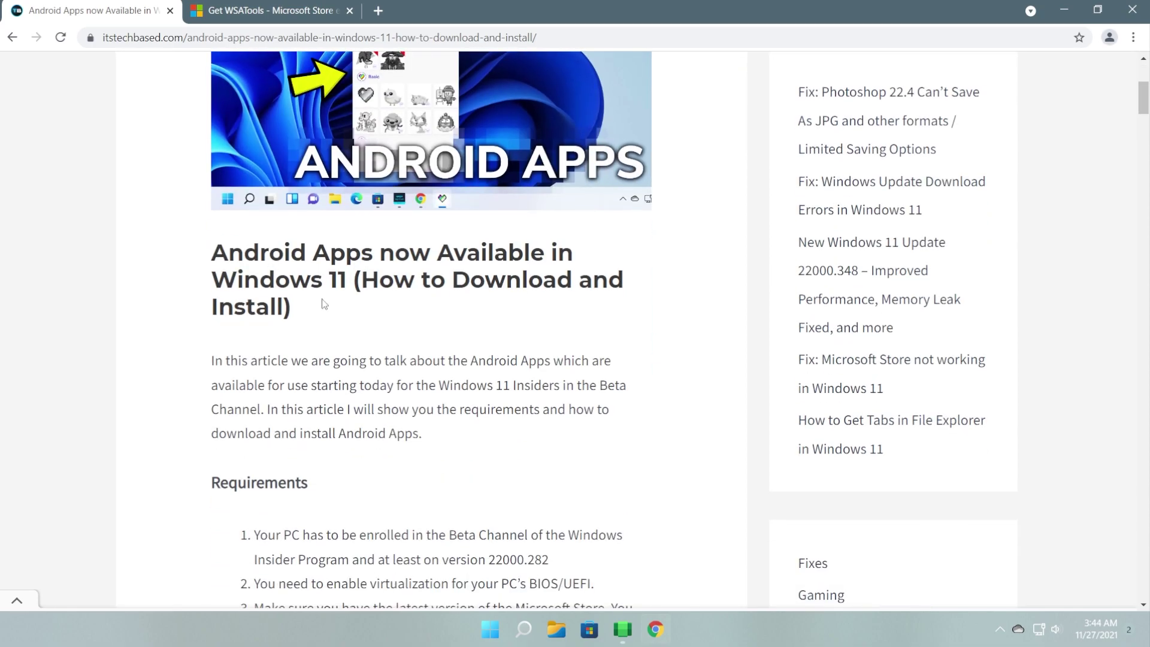
scroll(324, 305, down, 5)
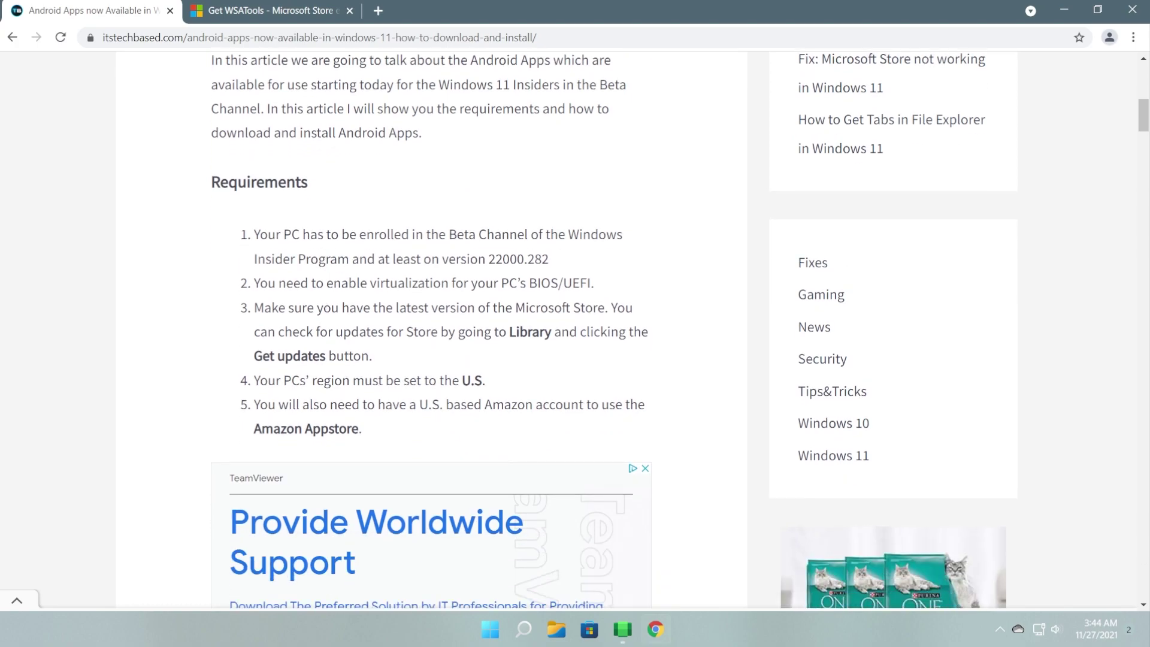
key(ctrl+Tab)
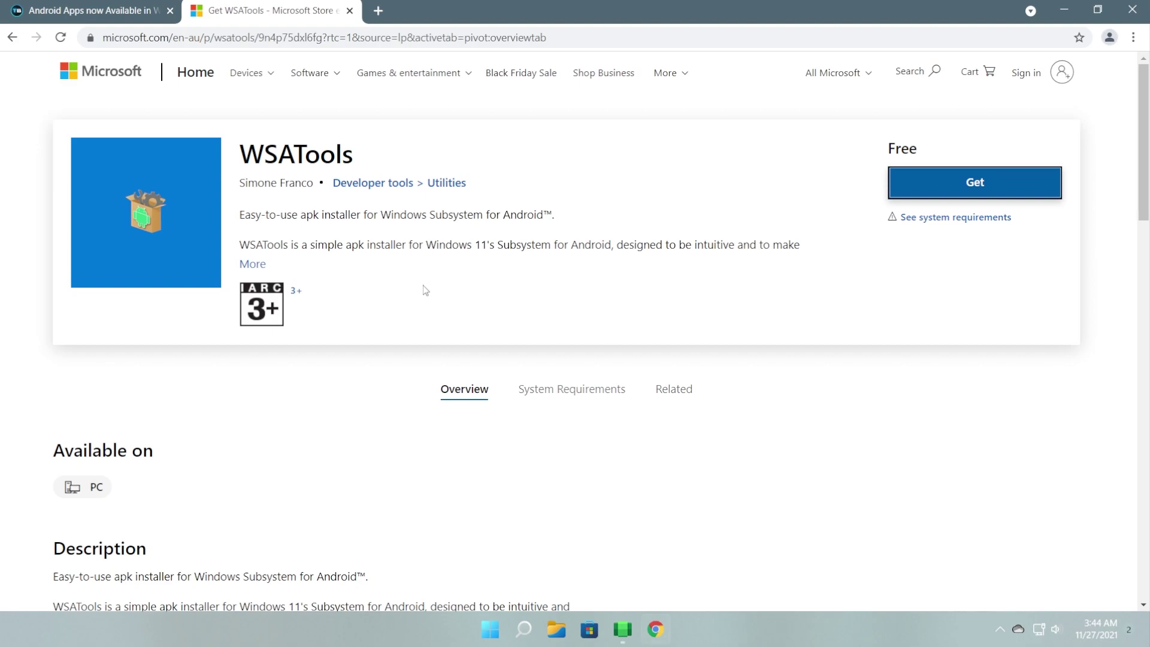
key(super+d)
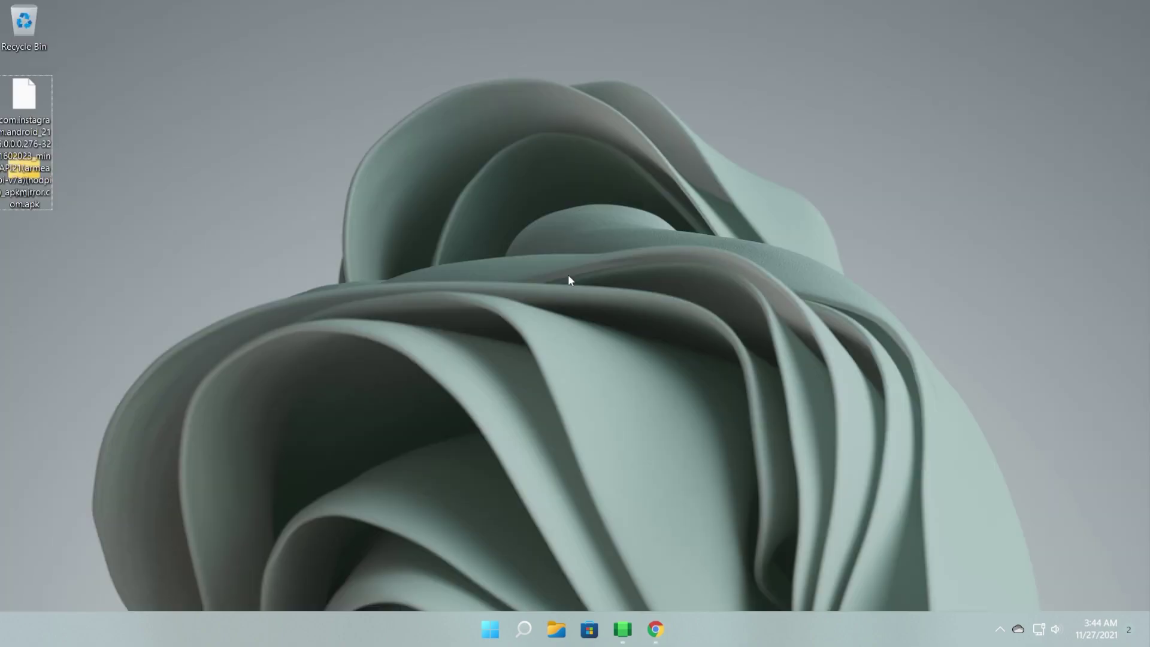